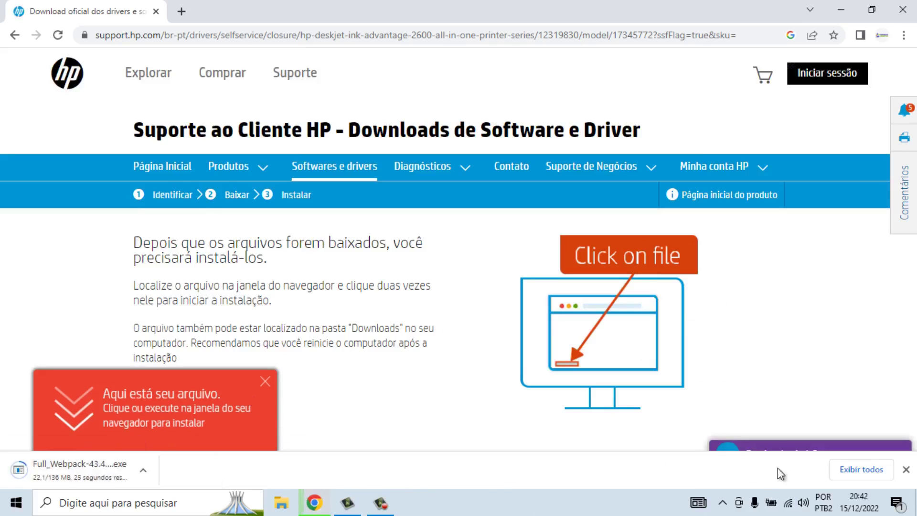
Show the browser's full download list and remove all older entries, keeping only Full_Webpack-43.4.2486-DJ2600_Full_Webpack.exe
left_click(865, 473)
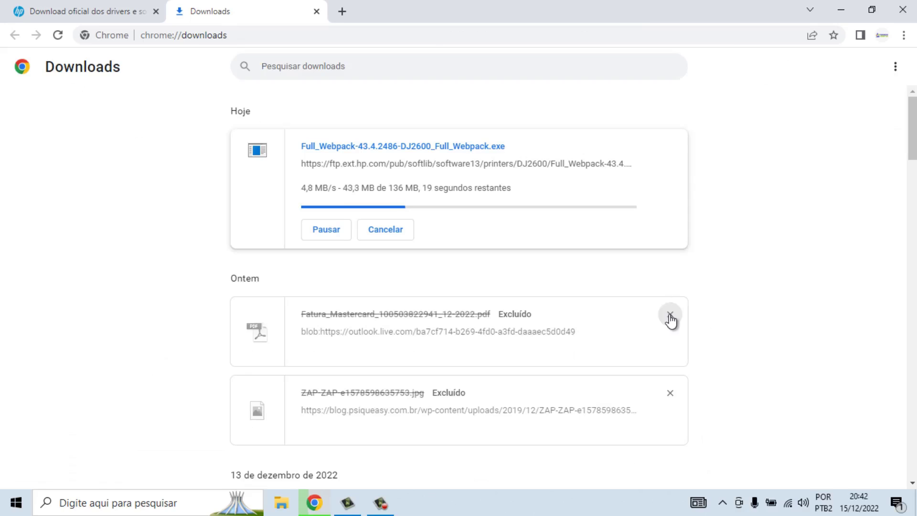
left_click(670, 316)
left_click(670, 316)
left_click(670, 316)
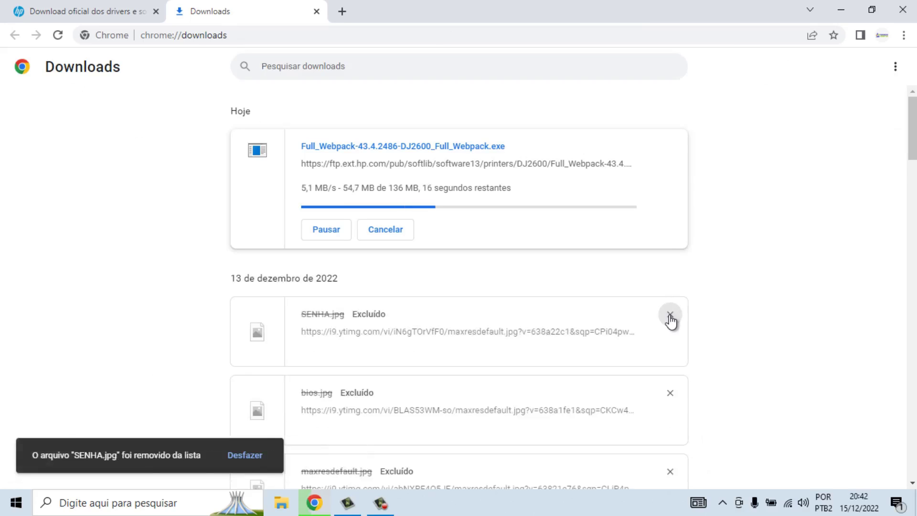
left_click(670, 315)
left_click(670, 316)
left_click(670, 315)
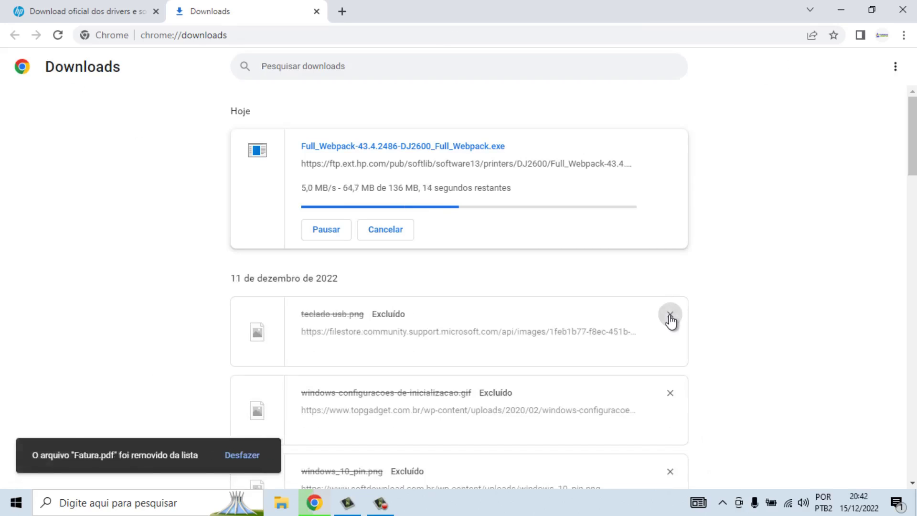
left_click(670, 315)
left_click(670, 316)
left_click(670, 315)
left_click(670, 315)
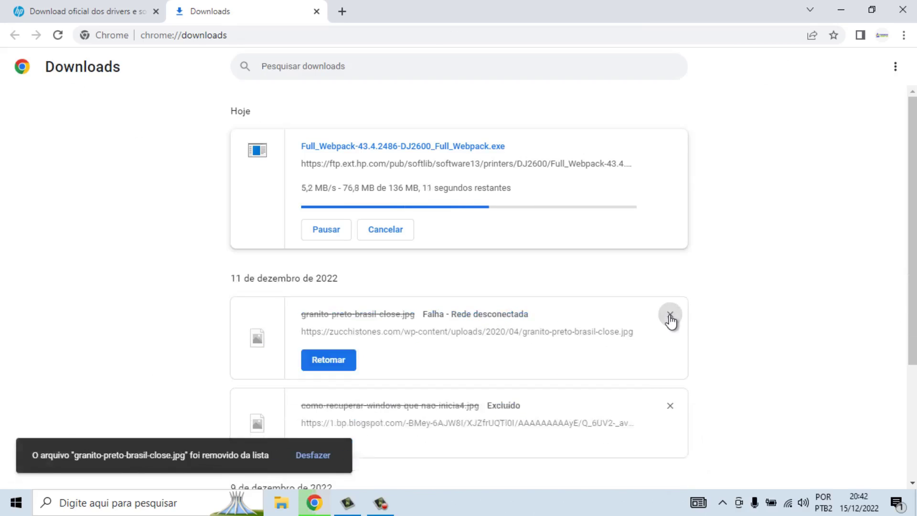
left_click(670, 315)
left_click(670, 316)
double_click(670, 315)
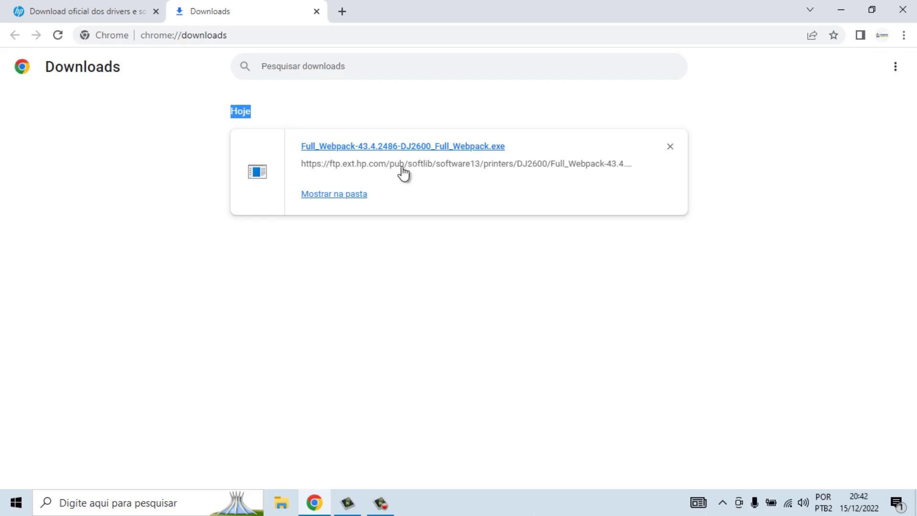
Close the browser and open the Downloads folder in a maximized File Explorer window
left_click(316, 12)
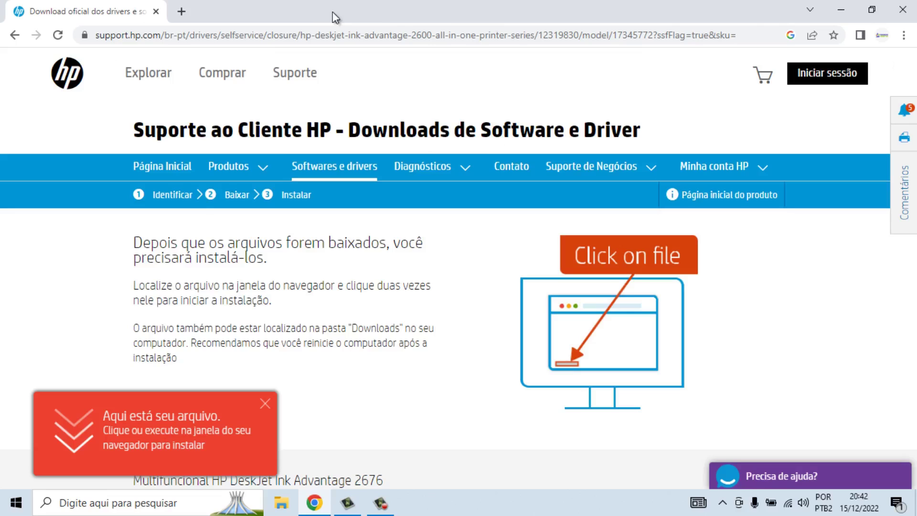
left_click(903, 6)
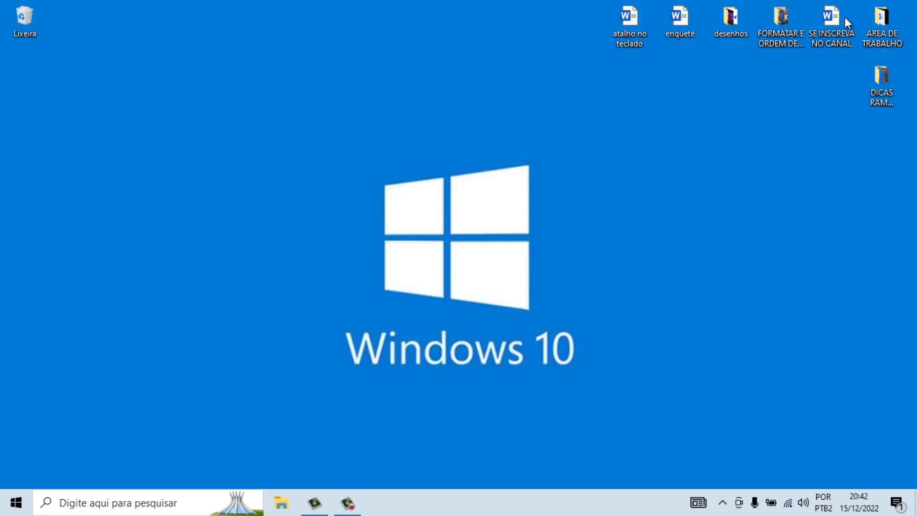
left_click(281, 503)
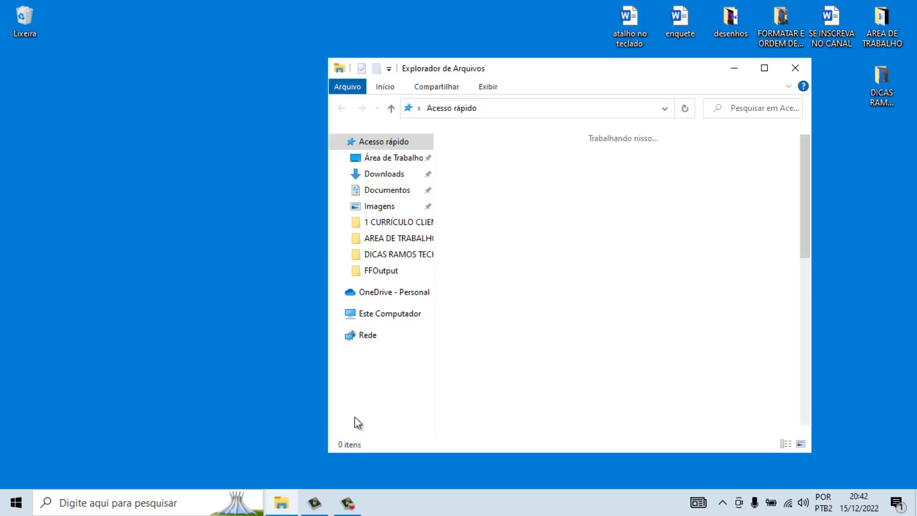
left_click(764, 69)
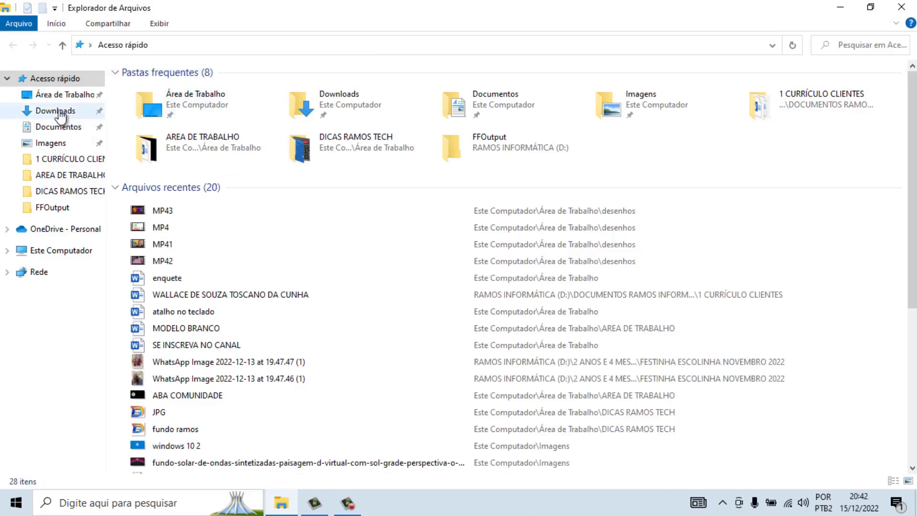
left_click(58, 111)
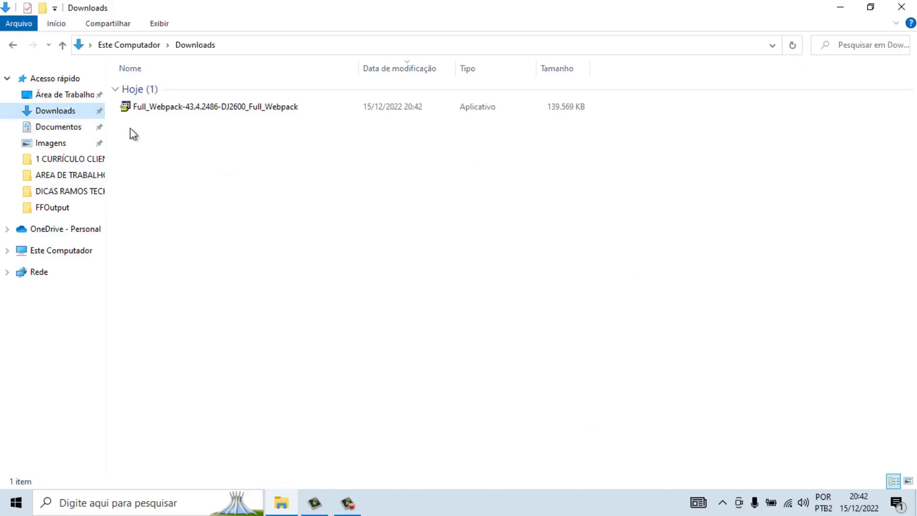
Run the Full_Webpack-43.4.2486-DJ2600_Full_Webpack installer, allow its execution in the security warning, and close File Explorer
left_click(230, 107)
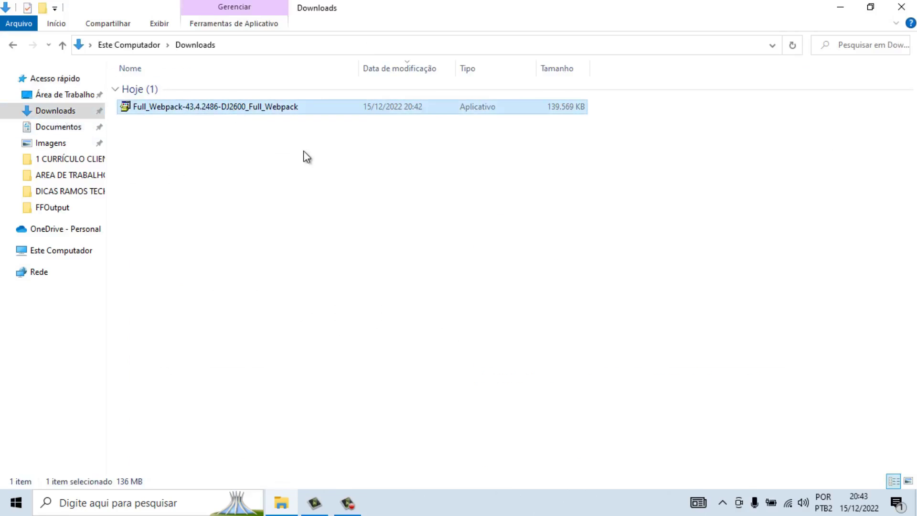
double_click(254, 109)
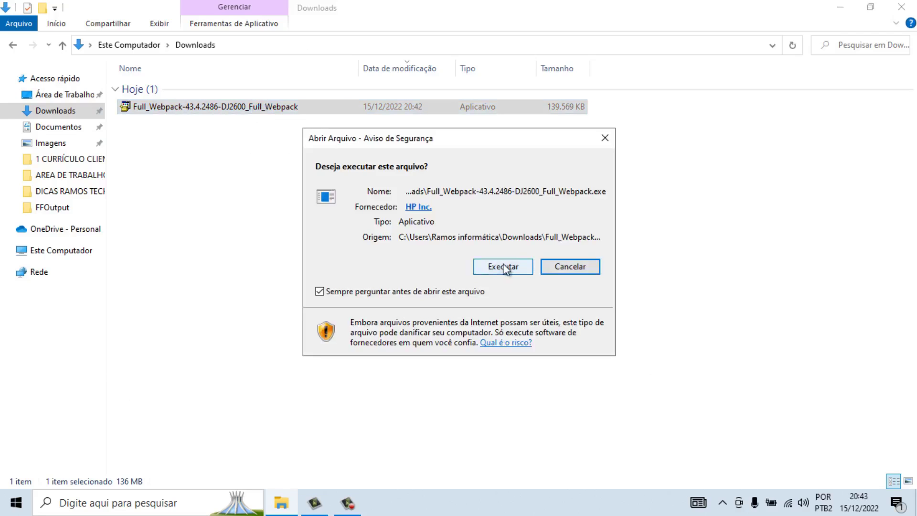
left_click(505, 267)
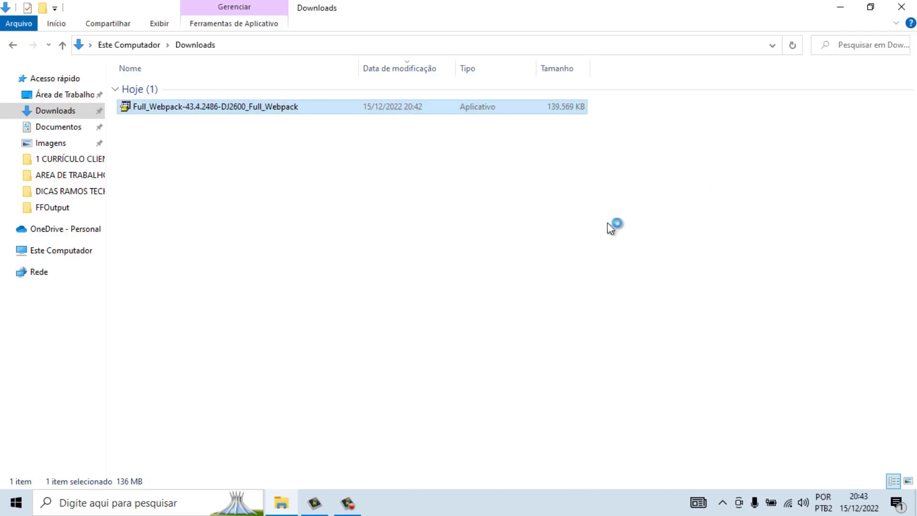
left_click(904, 8)
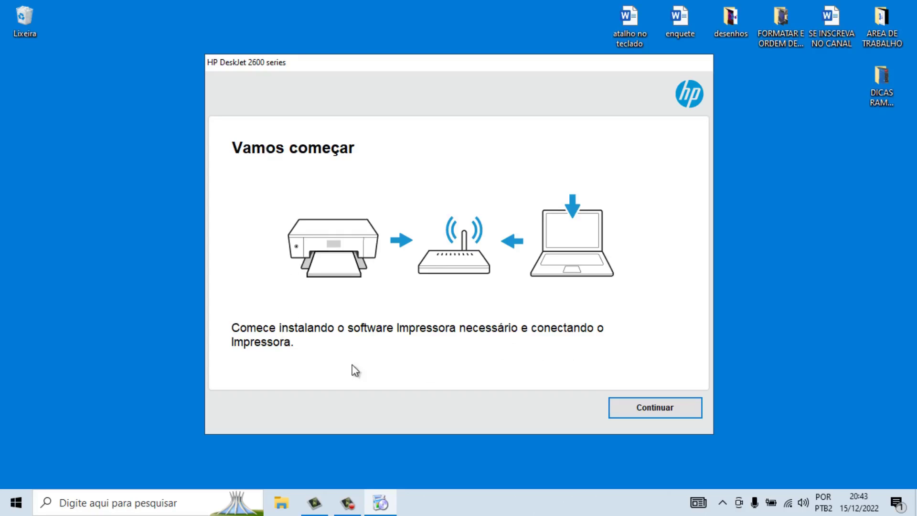
Begin the HP DeskJet 2600 series setup and customize the software selections, keeping the recommended product improvement study
left_click(674, 411)
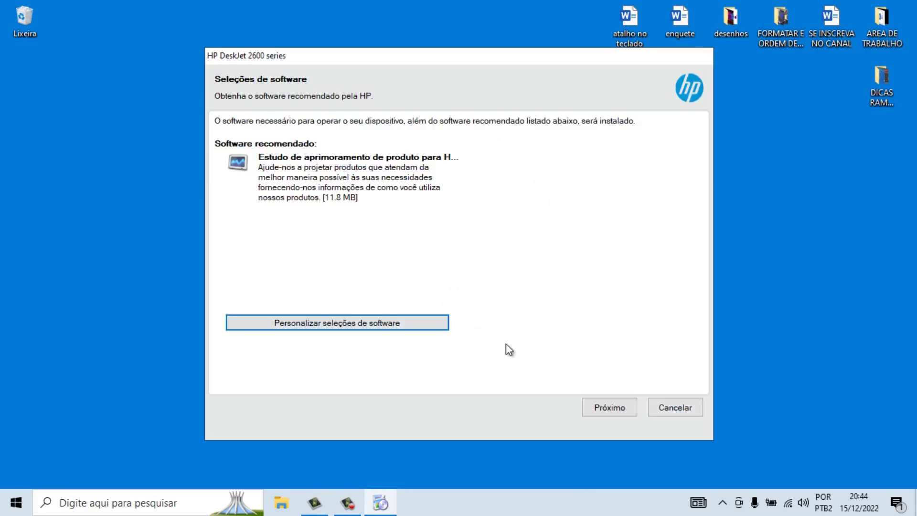
left_click(339, 323)
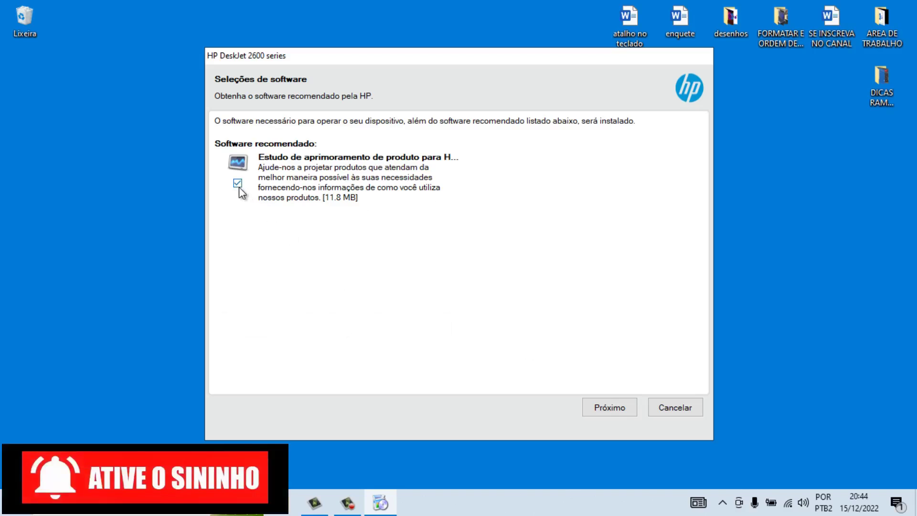
left_click(612, 409)
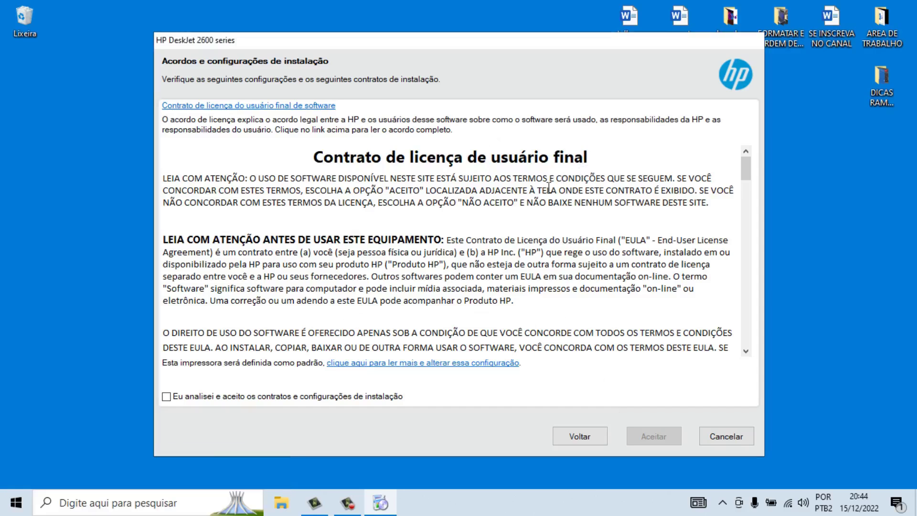
Accept the installation agreements and settings, and agree to the connected printing features (Impressão conectada)
left_click(166, 397)
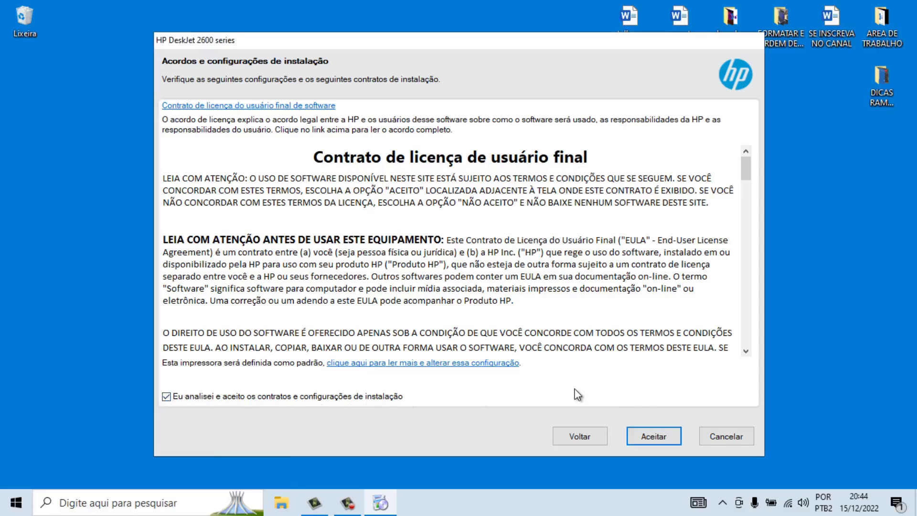
left_click(656, 437)
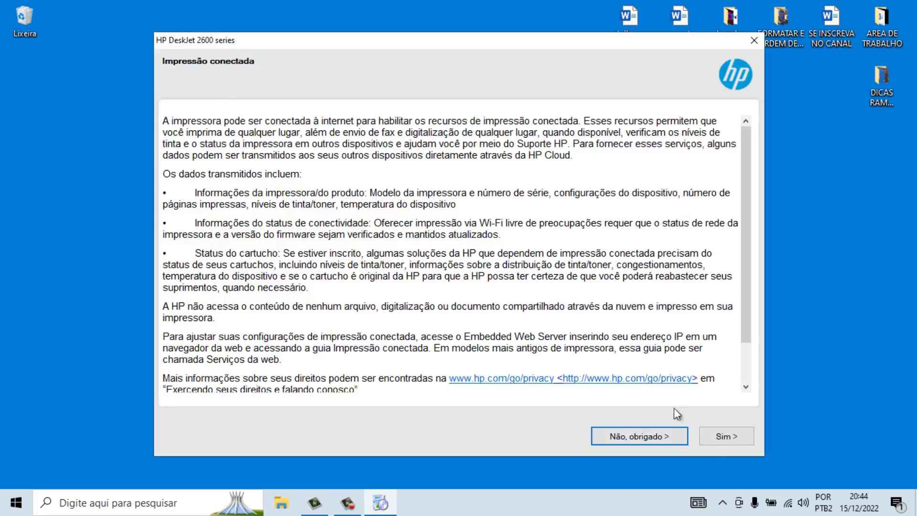
left_click(721, 437)
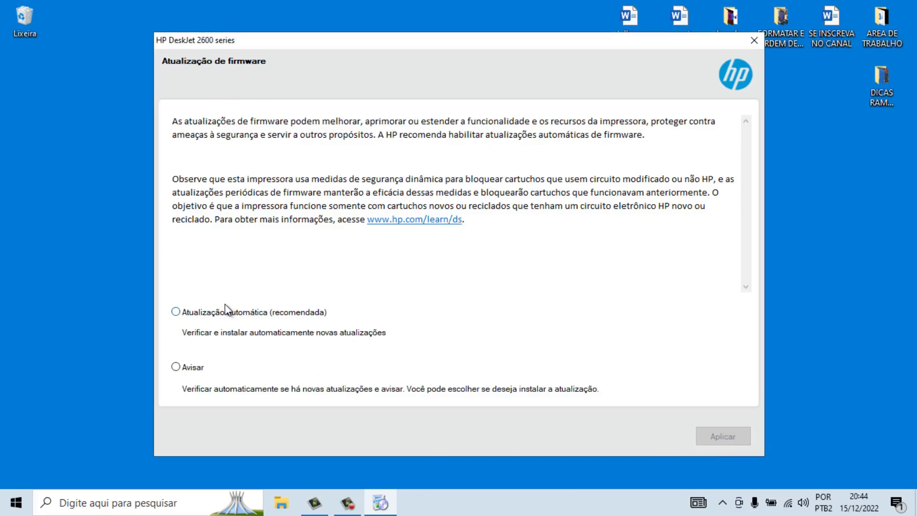
Set firmware updates to "Atualização automática (recomendada)" and consent to both printer and application data analysis
left_click(176, 313)
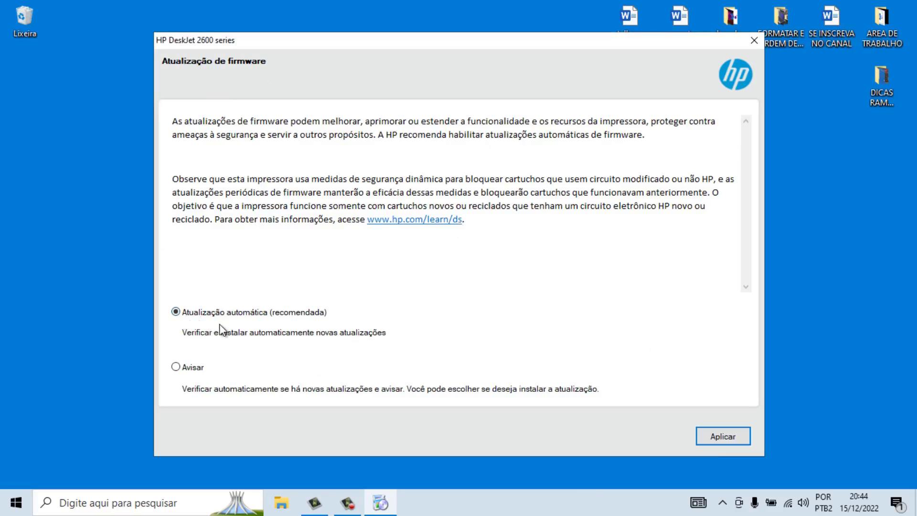
left_click(716, 437)
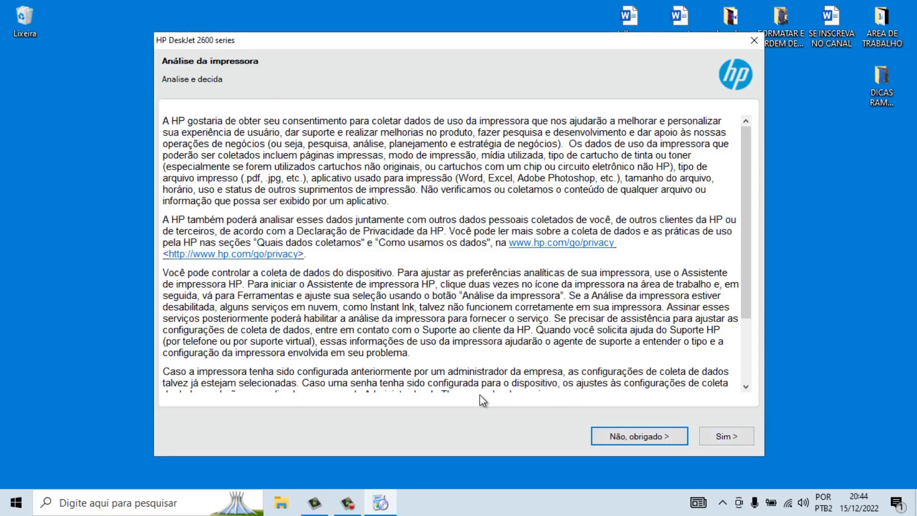
left_click(725, 436)
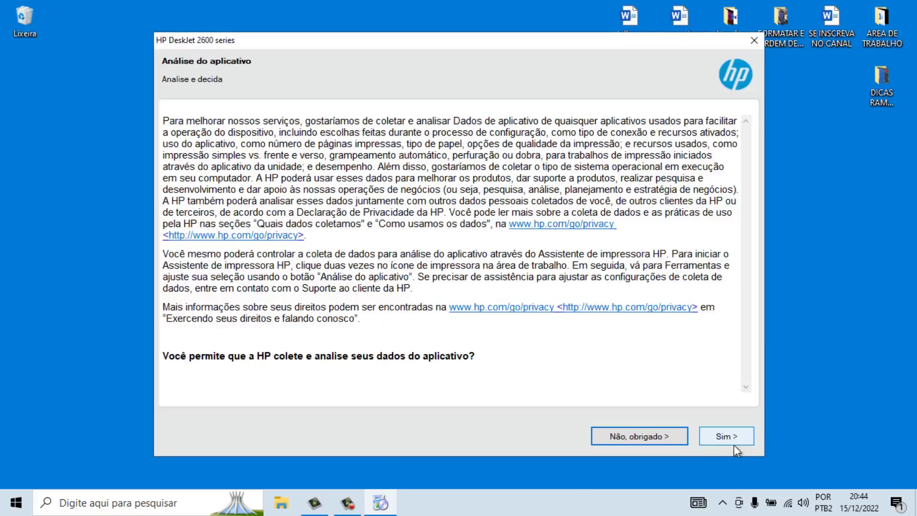
left_click(730, 436)
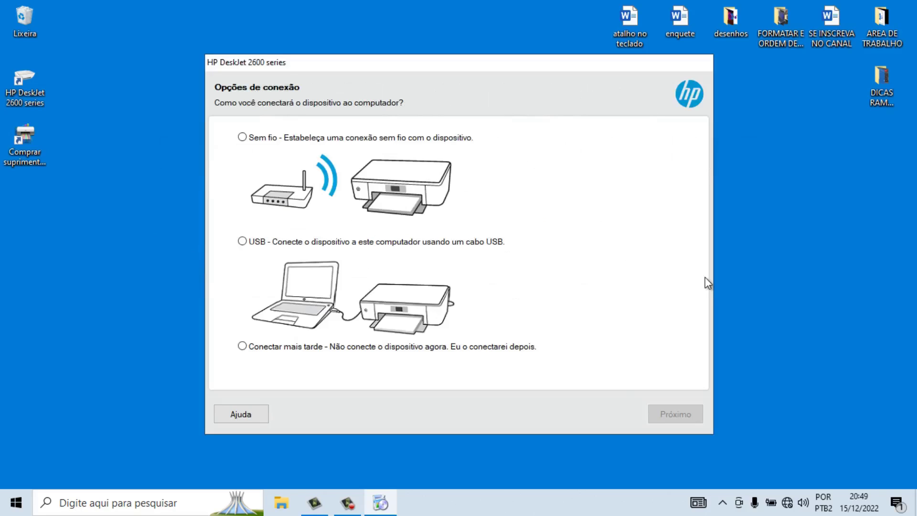
Choose USB as the printer connection and apply "Desativar Proteção de cartucho HP", dismissing the print notification
left_click(241, 241)
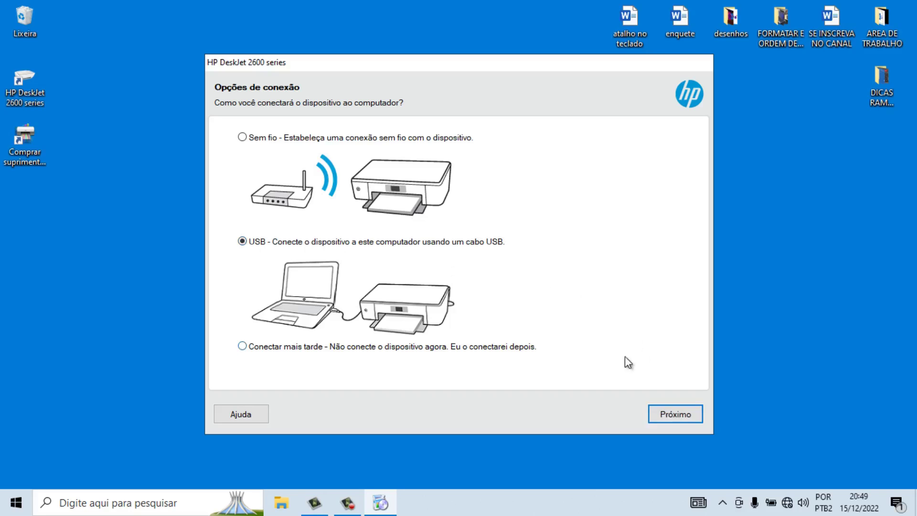
left_click(669, 410)
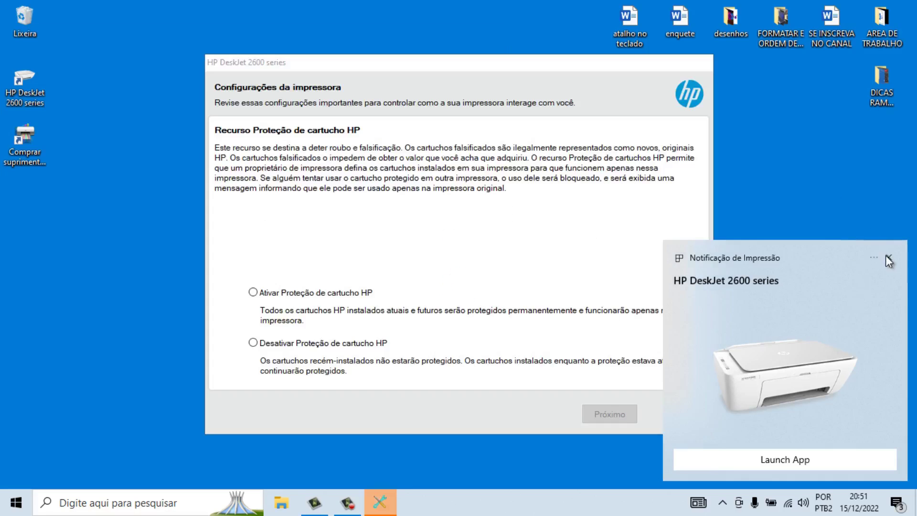
left_click(888, 257)
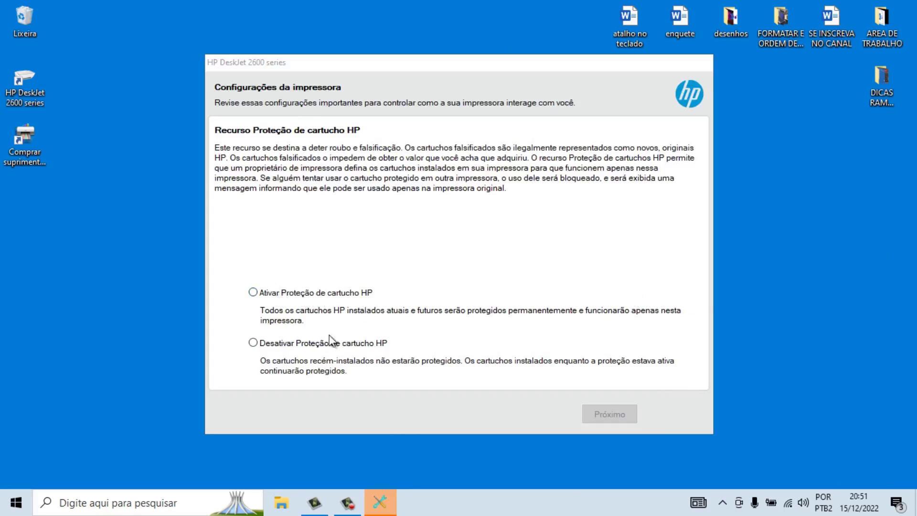
left_click(255, 344)
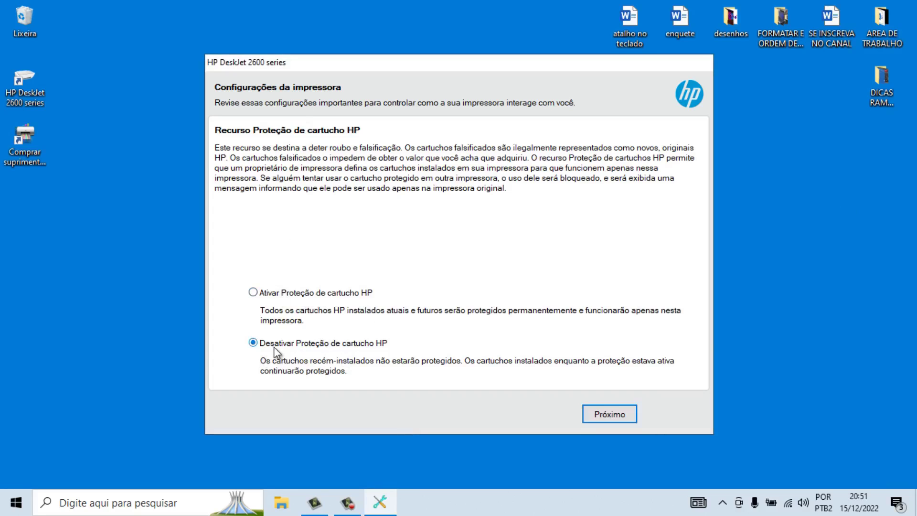
left_click(606, 413)
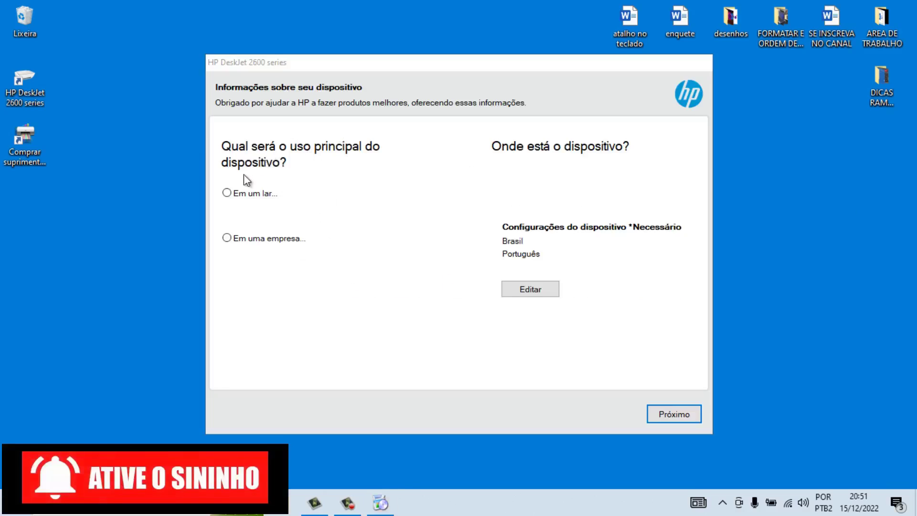
Set the device's main use to "No lar, para uso pessoal", confirm the cartridges and paper as installed, and finish the setup
left_click(226, 193)
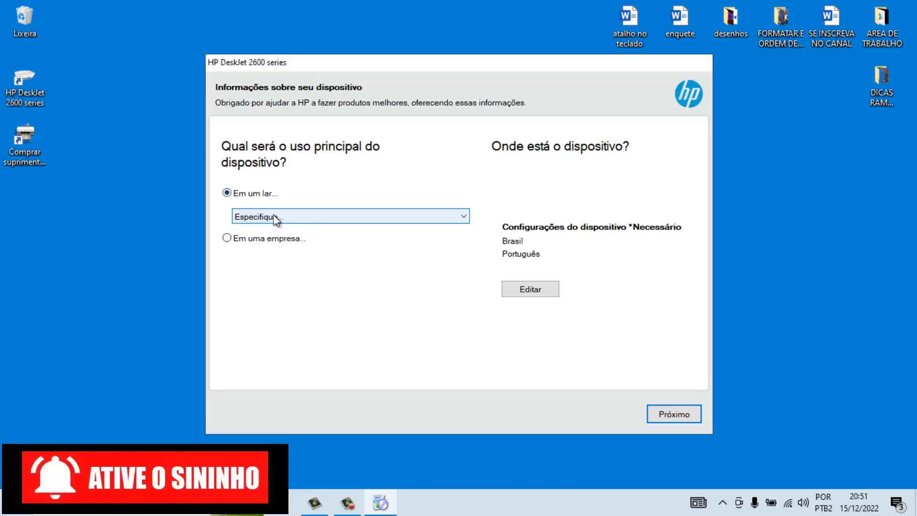
left_click(311, 215)
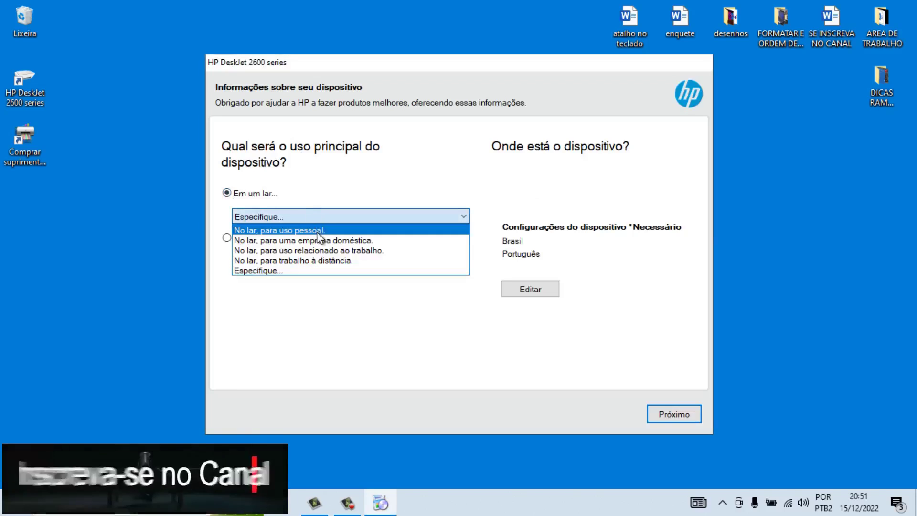
left_click(317, 232)
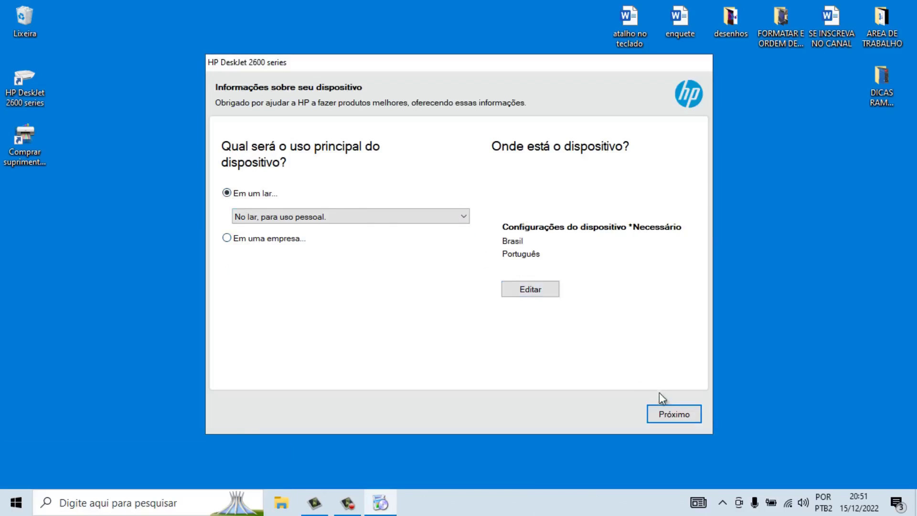
left_click(680, 420)
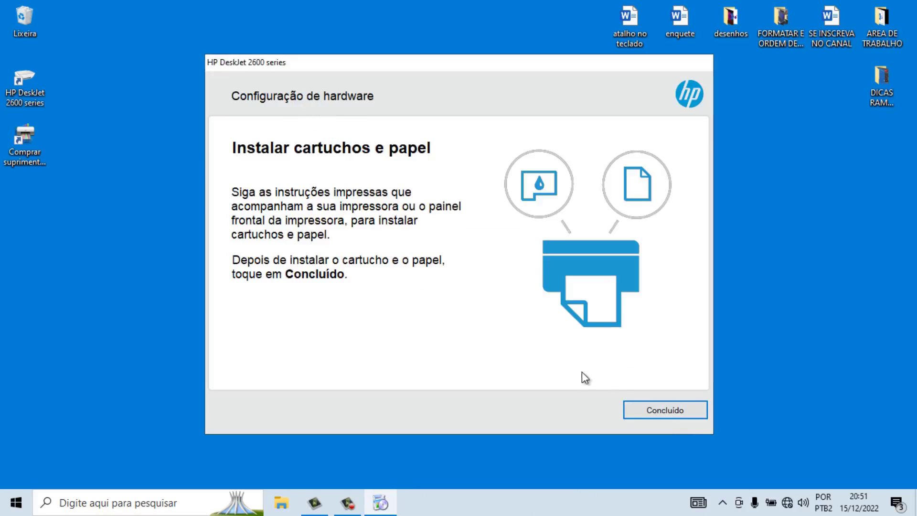
left_click(651, 410)
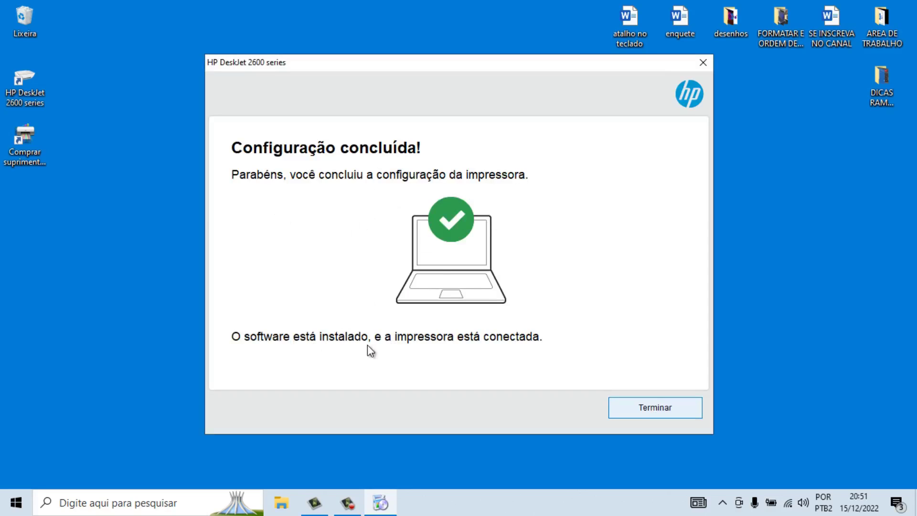
left_click(655, 407)
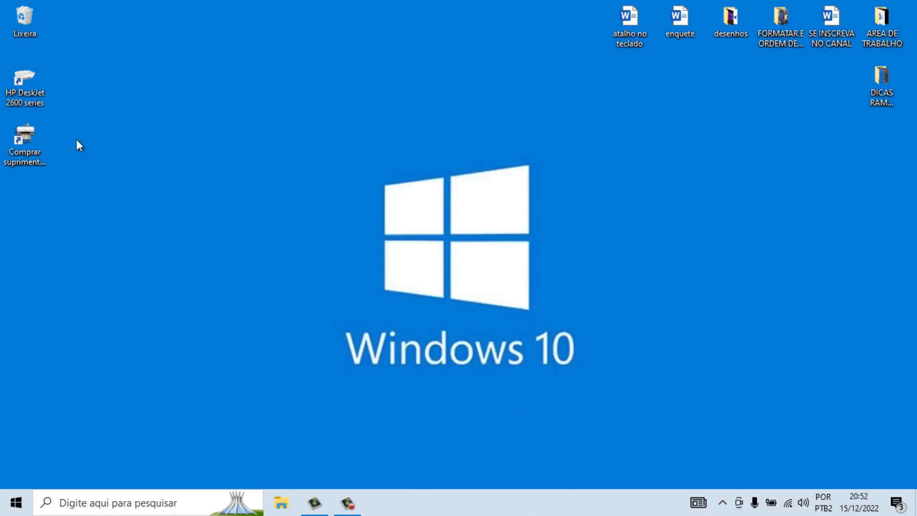
Open the Painel de Controle list of installed programs (Programas e Recursos)
left_click(41, 146)
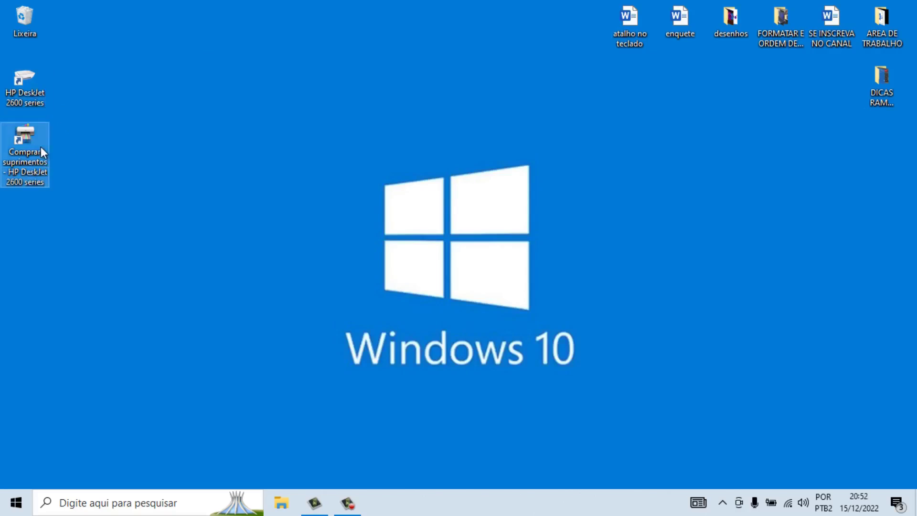
left_click(283, 512)
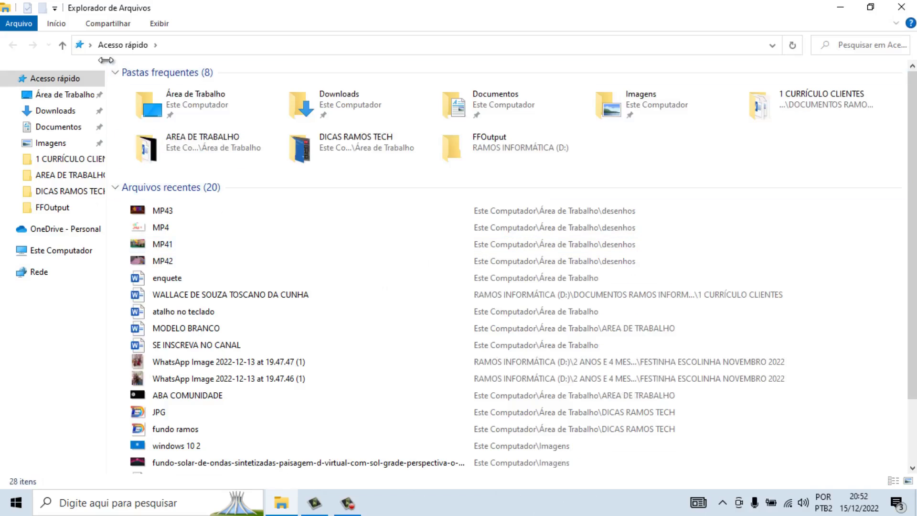
left_click(91, 46)
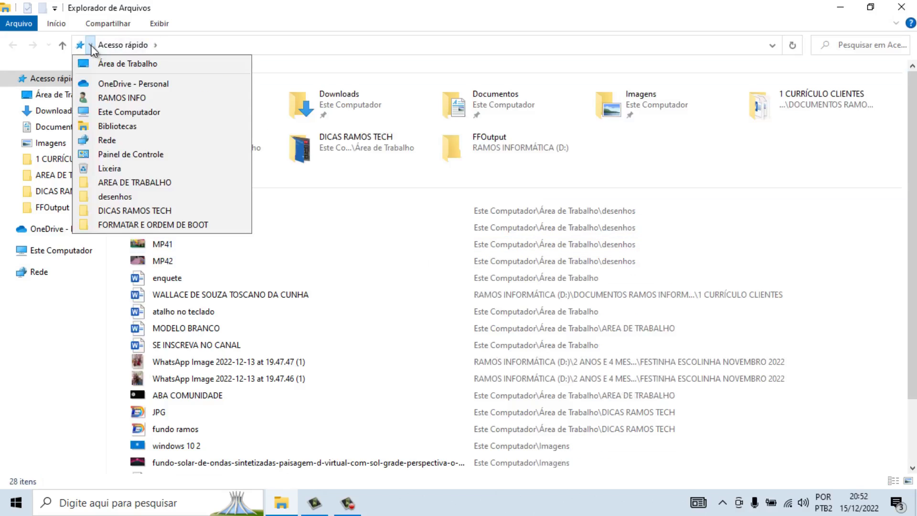
left_click(134, 154)
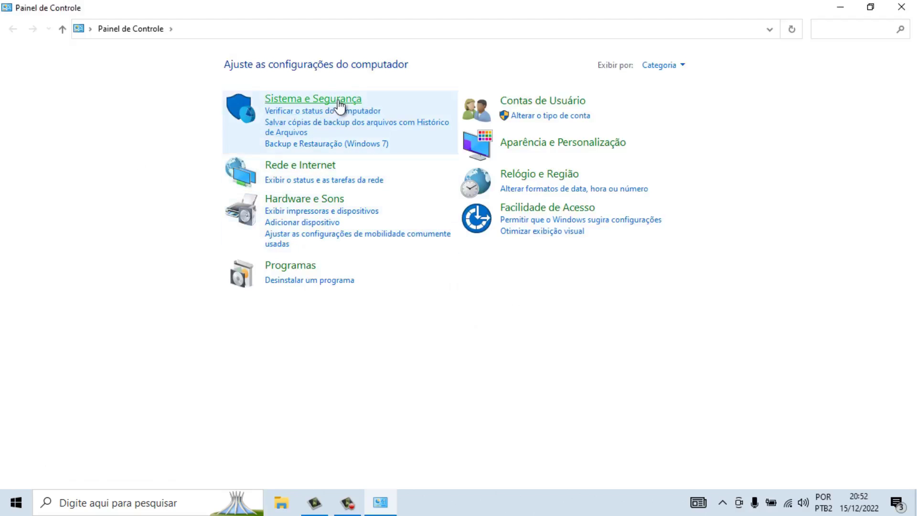
left_click(337, 100)
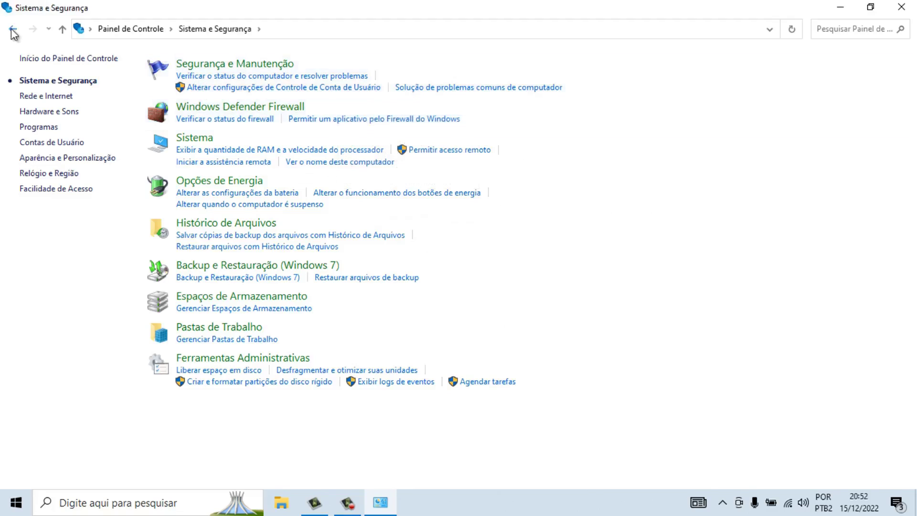
left_click(12, 31)
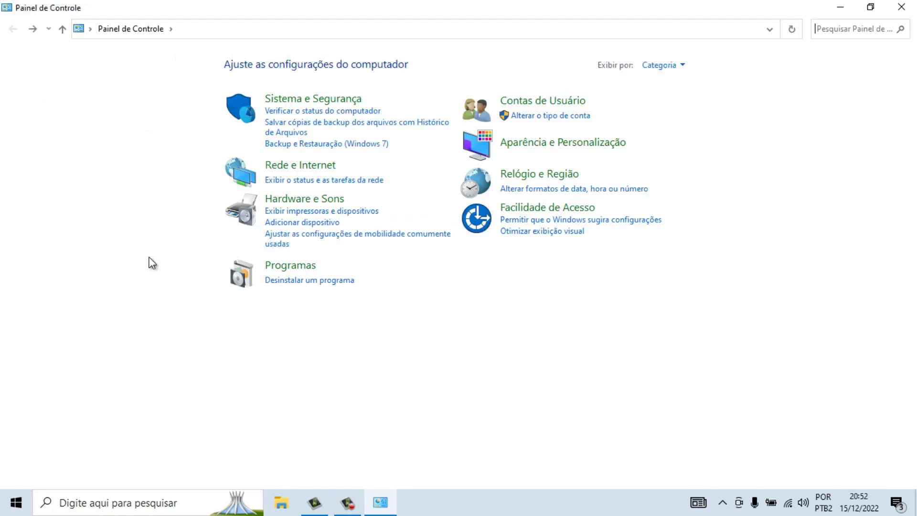
left_click(302, 279)
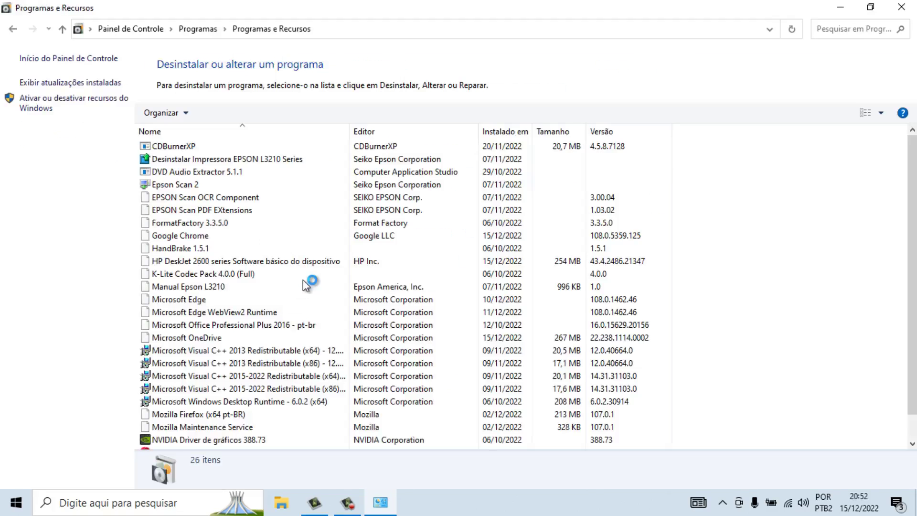
Look through the installed programs for the HP entries, checking HP DeskJet 2600 series Ajuda and Software básico do dispositivo
left_click(912, 444)
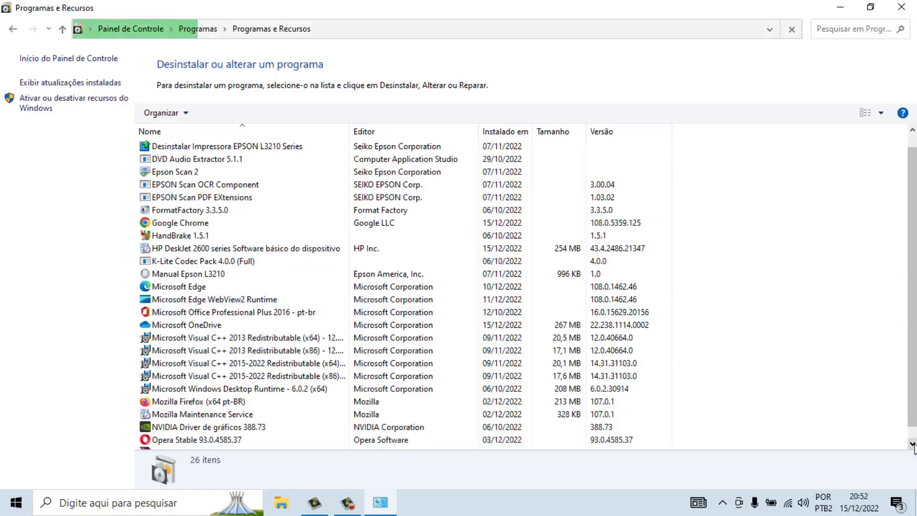
left_click(912, 444)
left_click(912, 444)
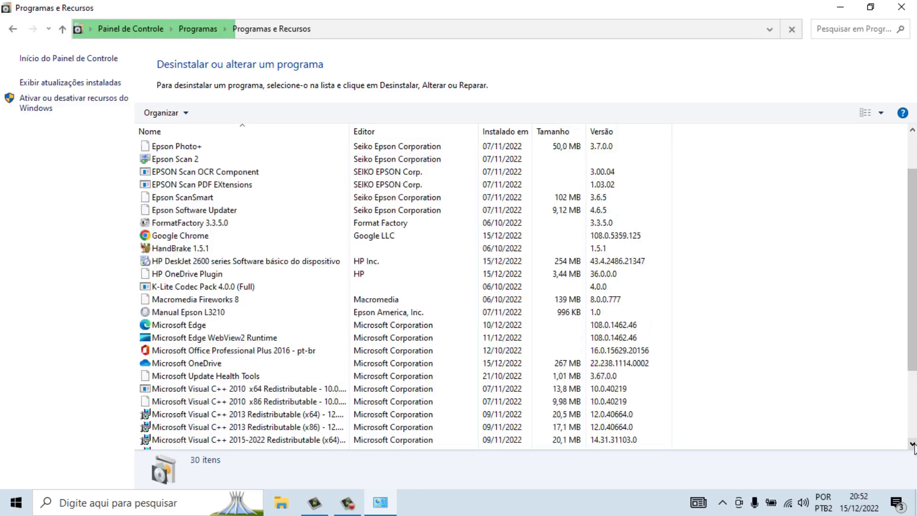
left_click(912, 131)
left_click(912, 131)
left_click(913, 131)
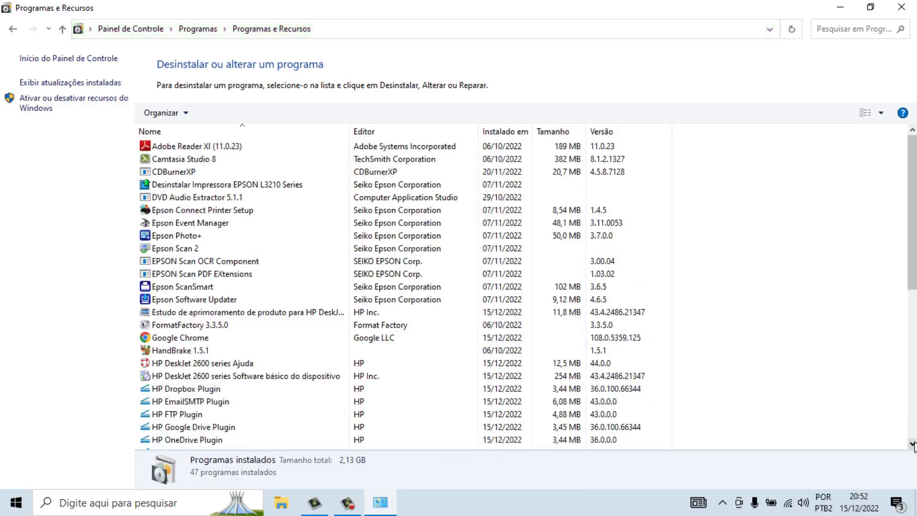
scroll(913, 444, "down", 3)
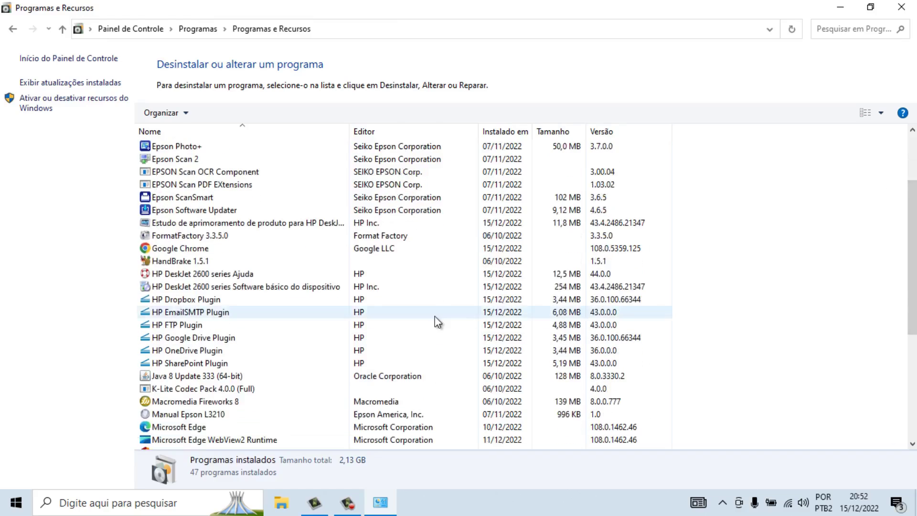
left_click(224, 279)
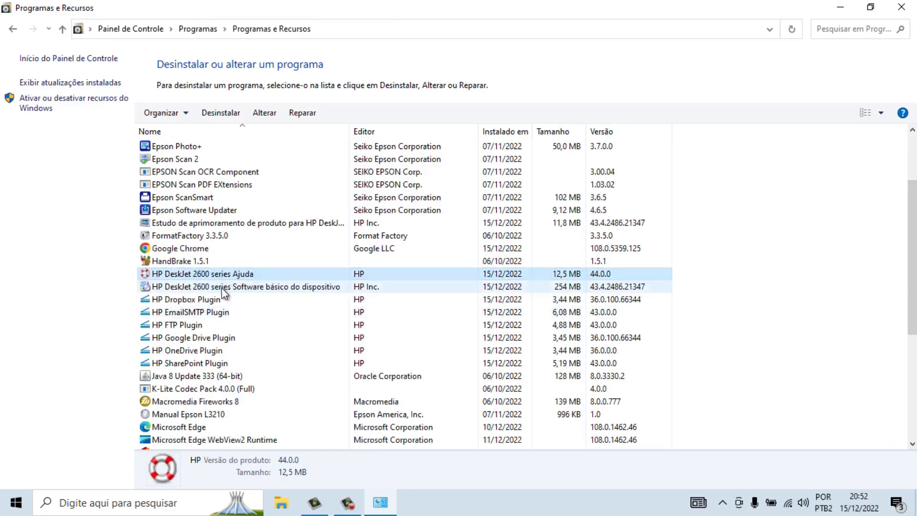
left_click(223, 289)
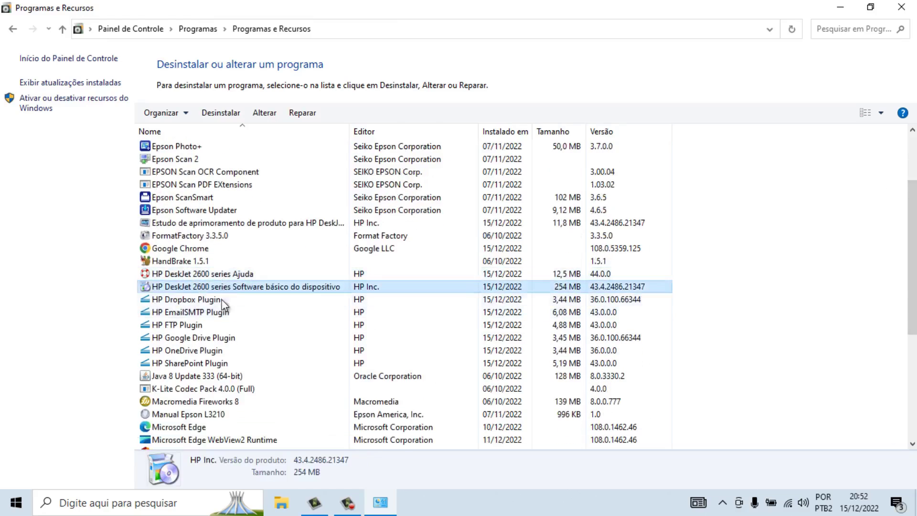
left_click(171, 365)
double_click(172, 364)
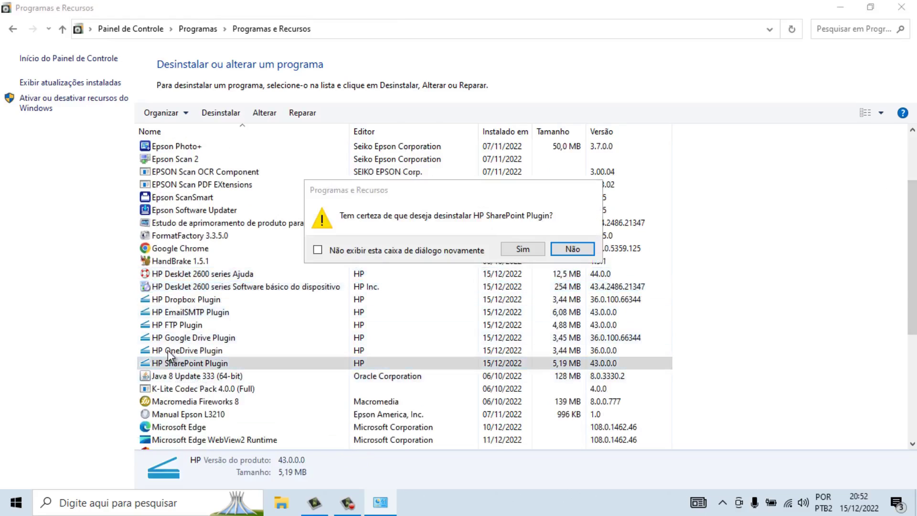
left_click(573, 249)
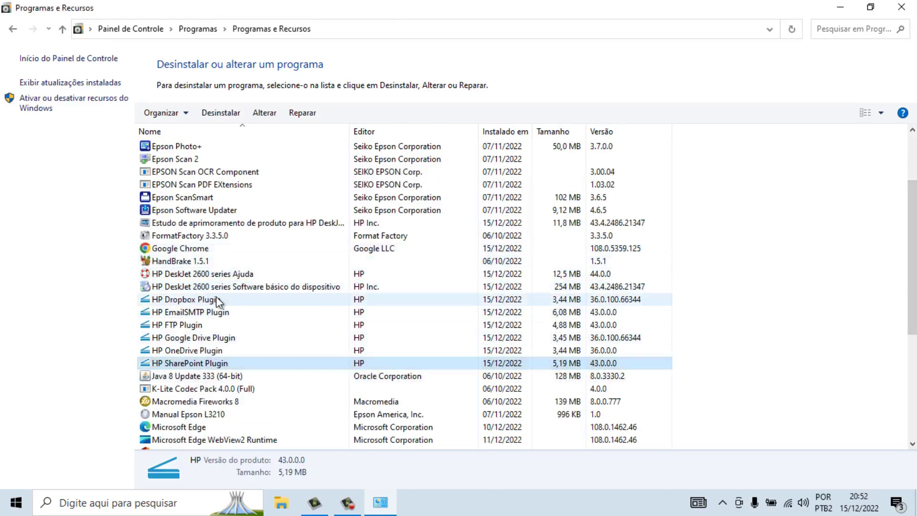
Check the HP DeskJet 2600 series Software básico do dispositivo entry once more and close the installed programs list
left_click(189, 289)
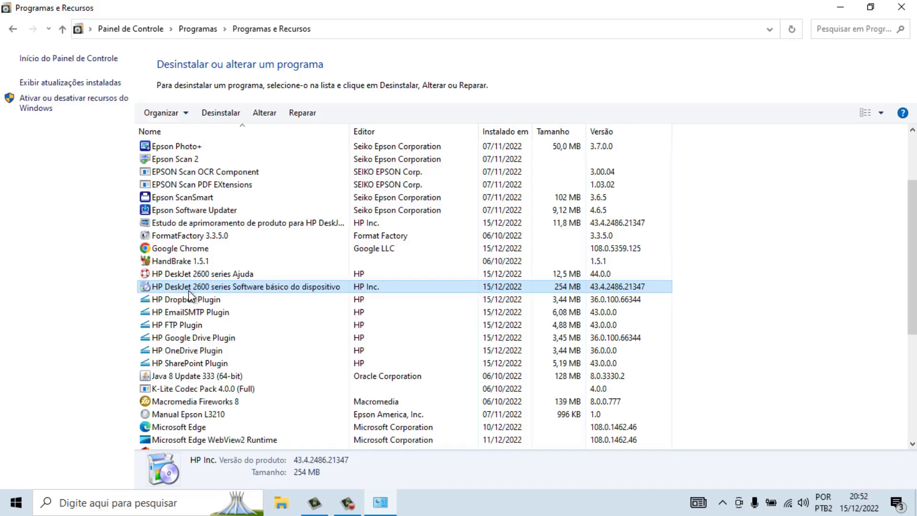
left_click(900, 7)
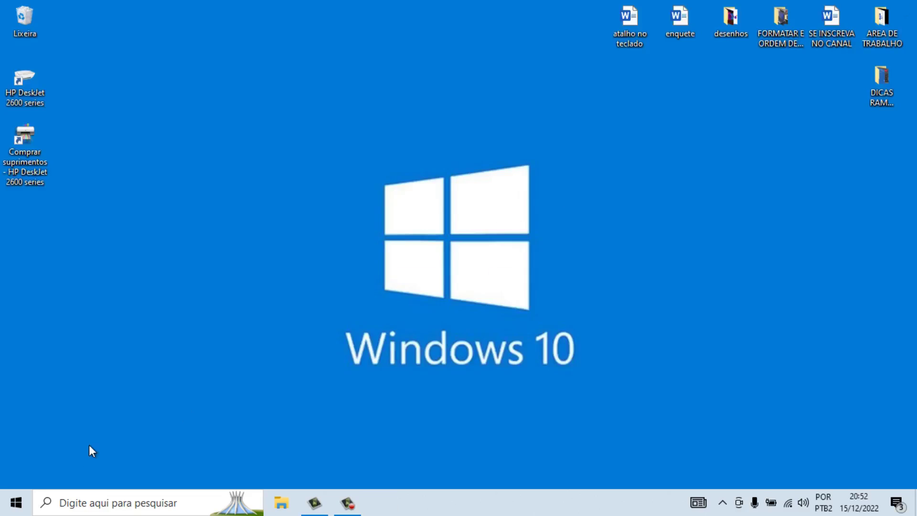
Switch to Word and create a blank document containing the text "teste"
left_click(16, 504)
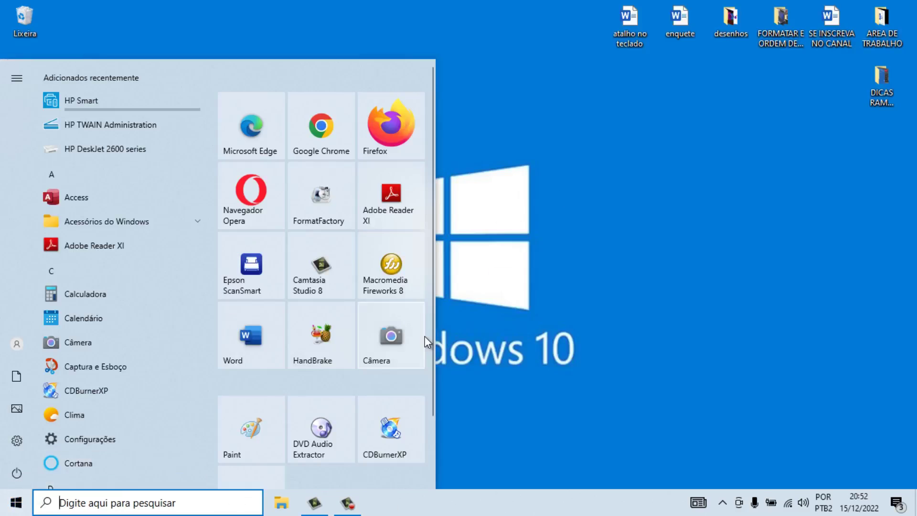
left_click(268, 342)
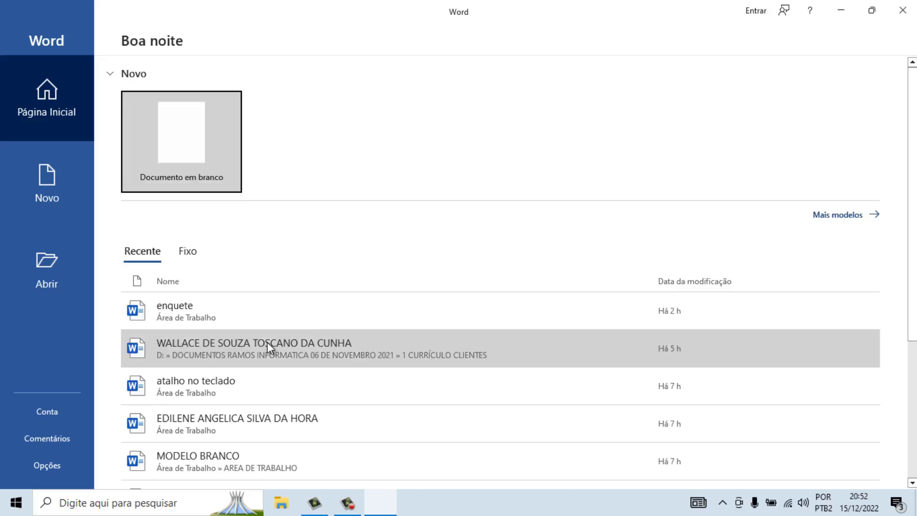
left_click(183, 157)
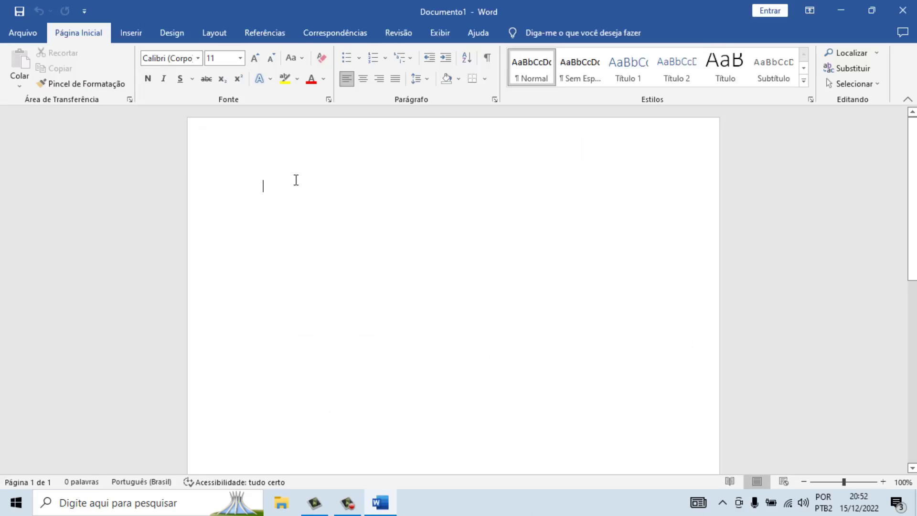
type("teste")
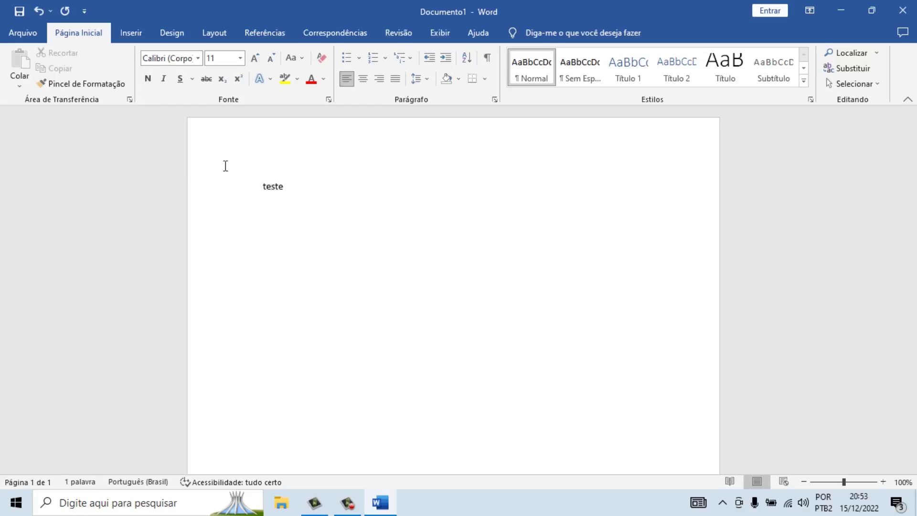
Set the font size of the word "teste" to 72
left_click(211, 186)
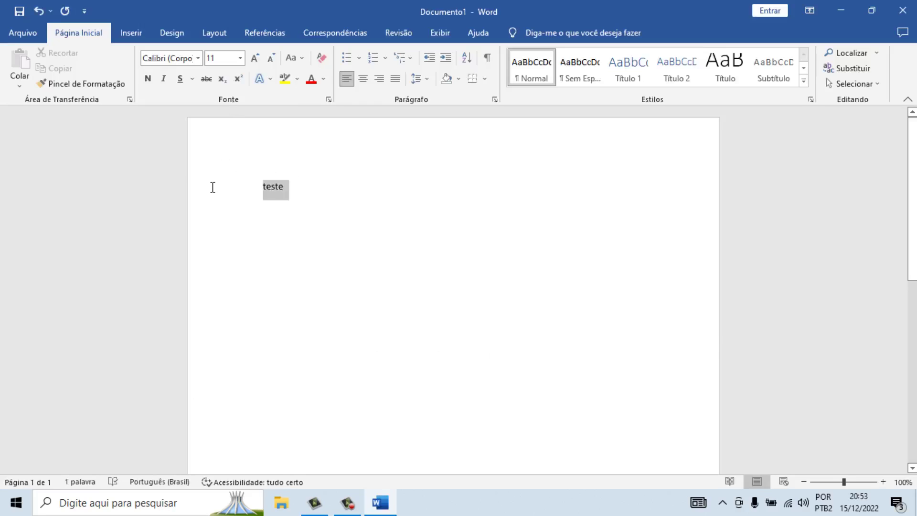
left_click(241, 59)
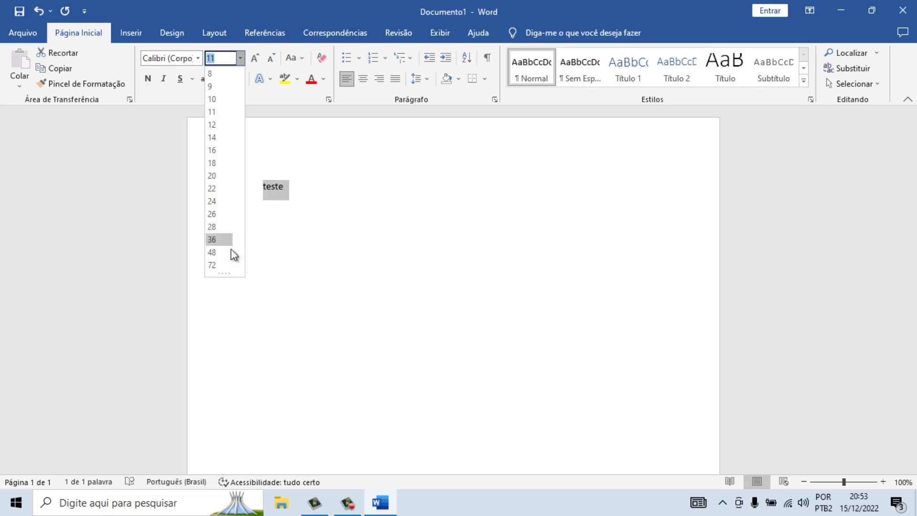
left_click(223, 268)
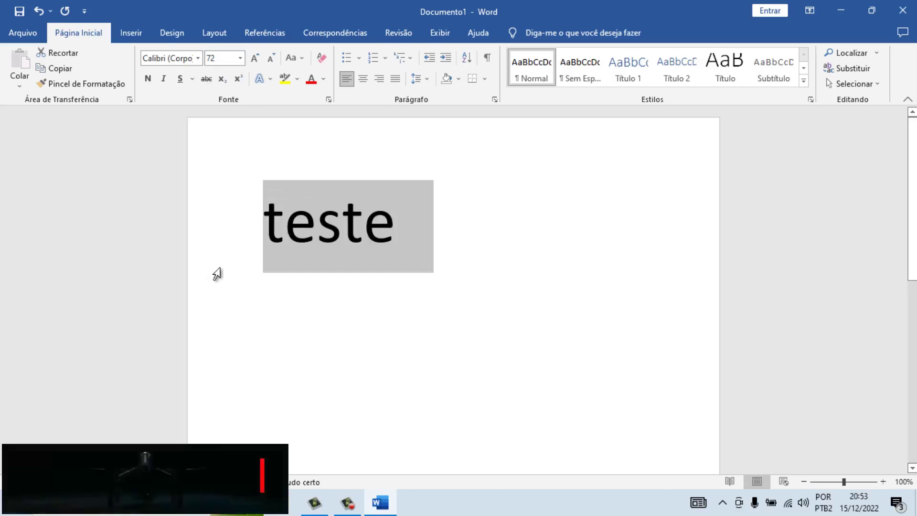
left_click(343, 254)
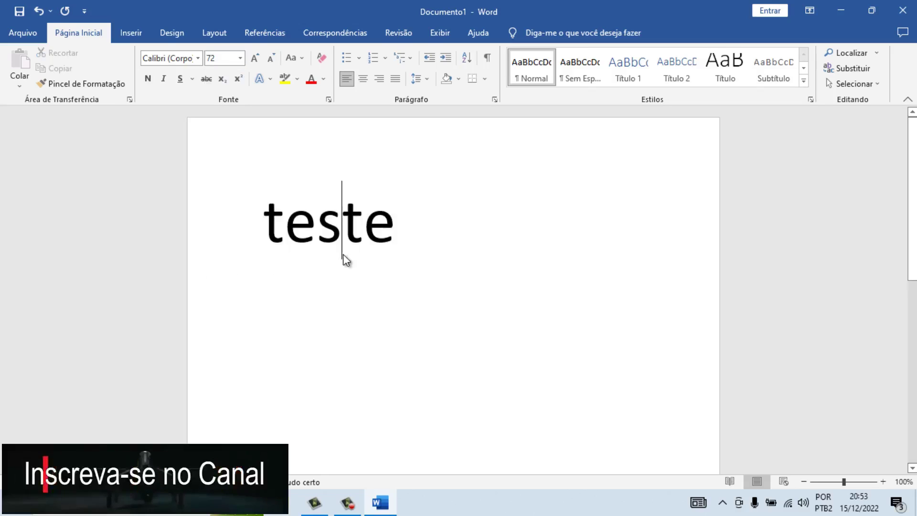
Review the available printers in the document's print settings, trying EPSON L3210 Series and selecting HP DeskJet 2600 series again
left_click(22, 33)
left_click(66, 269)
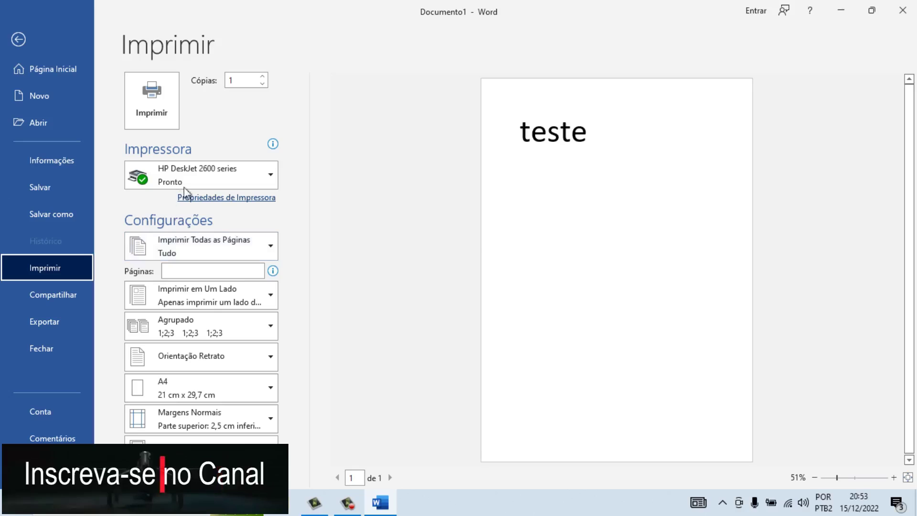
mouse_move(202, 169)
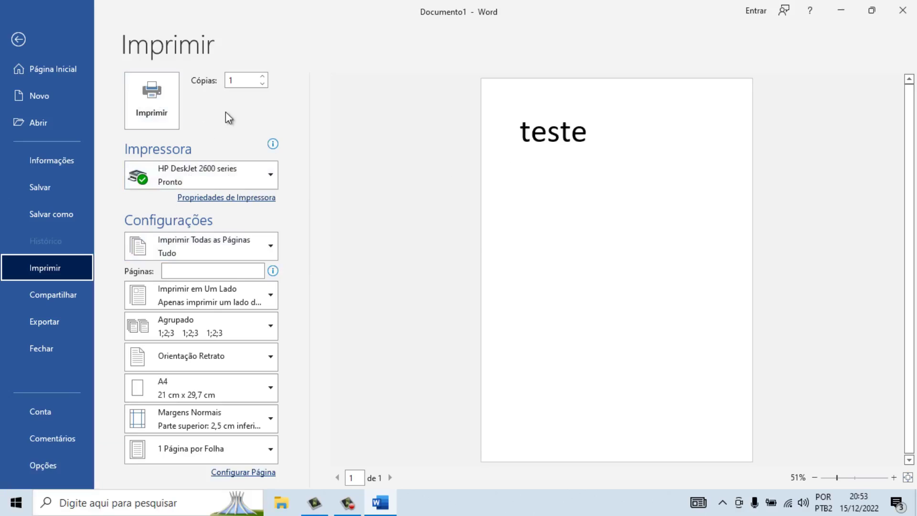
left_click(273, 175)
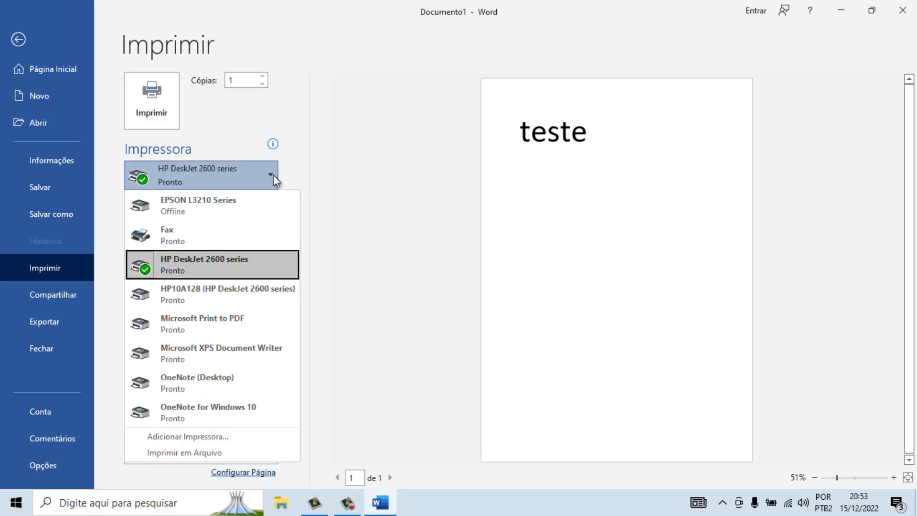
left_click(250, 204)
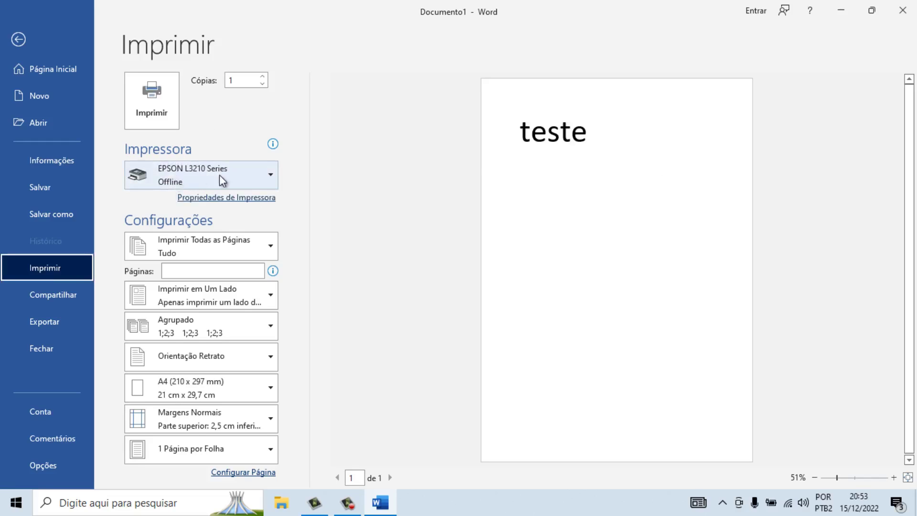
left_click(270, 176)
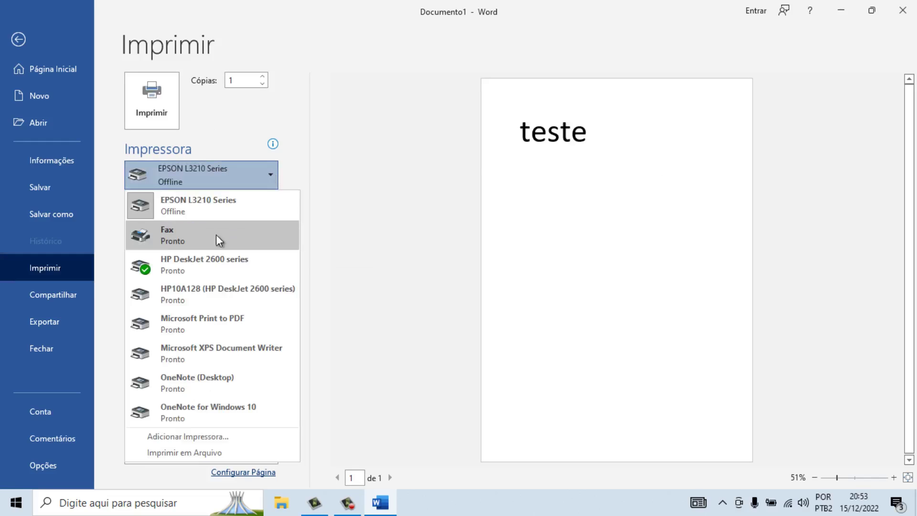
left_click(217, 263)
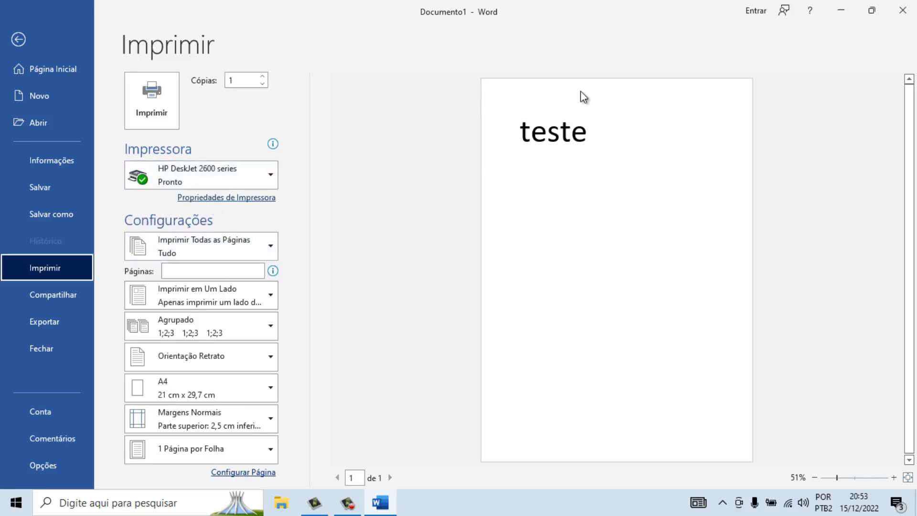
Close the test document and Word without saving the changes
left_click(909, 15)
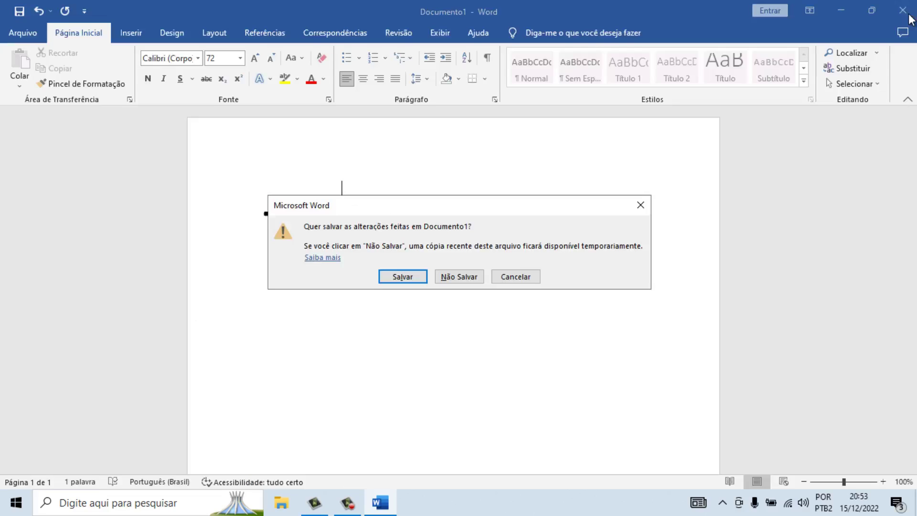
left_click(464, 281)
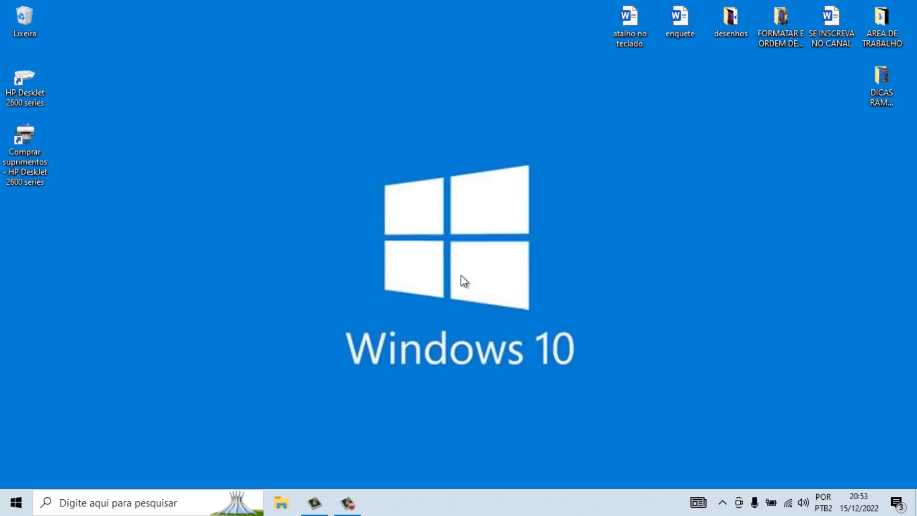